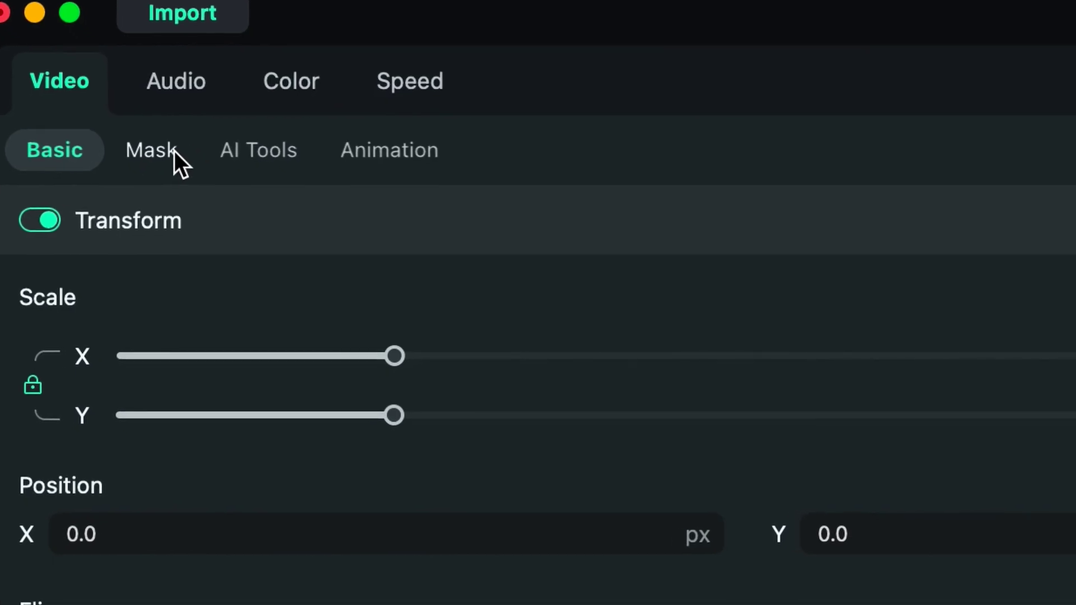
Draw a closed six-point custom mask running tall along the right edge of the video.
left_click(168, 157)
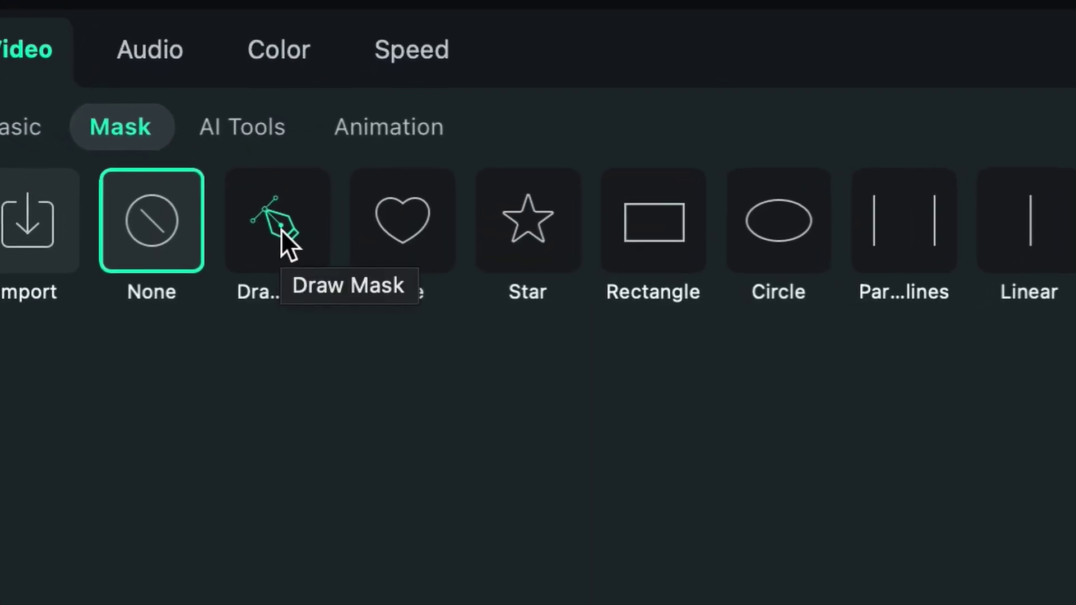
left_click(287, 234)
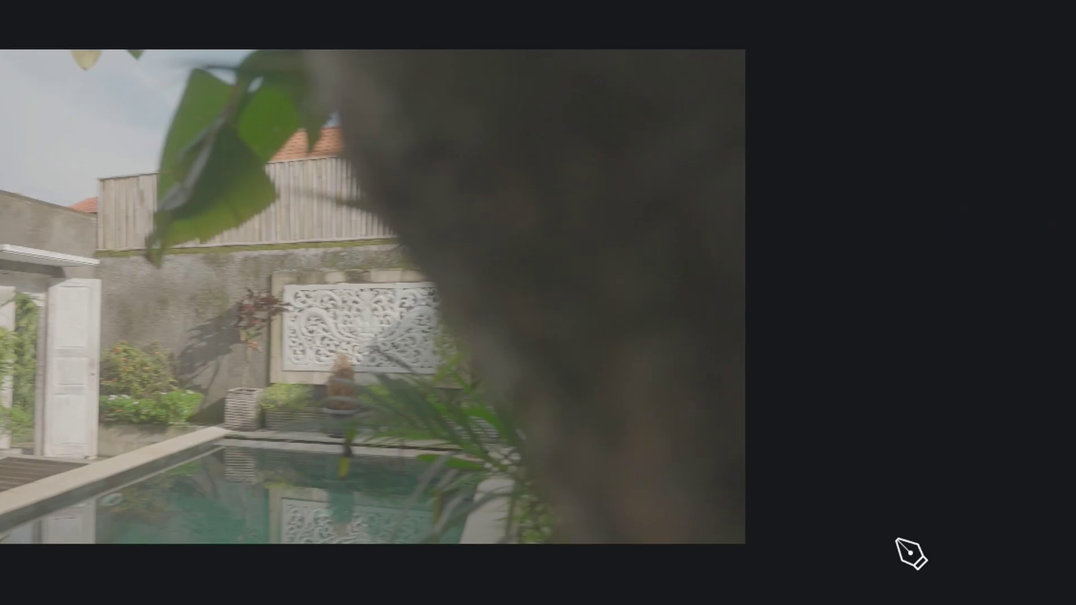
left_click(874, 542)
left_click(865, 203)
left_click(869, 1)
left_click(955, 2)
left_click(984, 258)
left_click(963, 531)
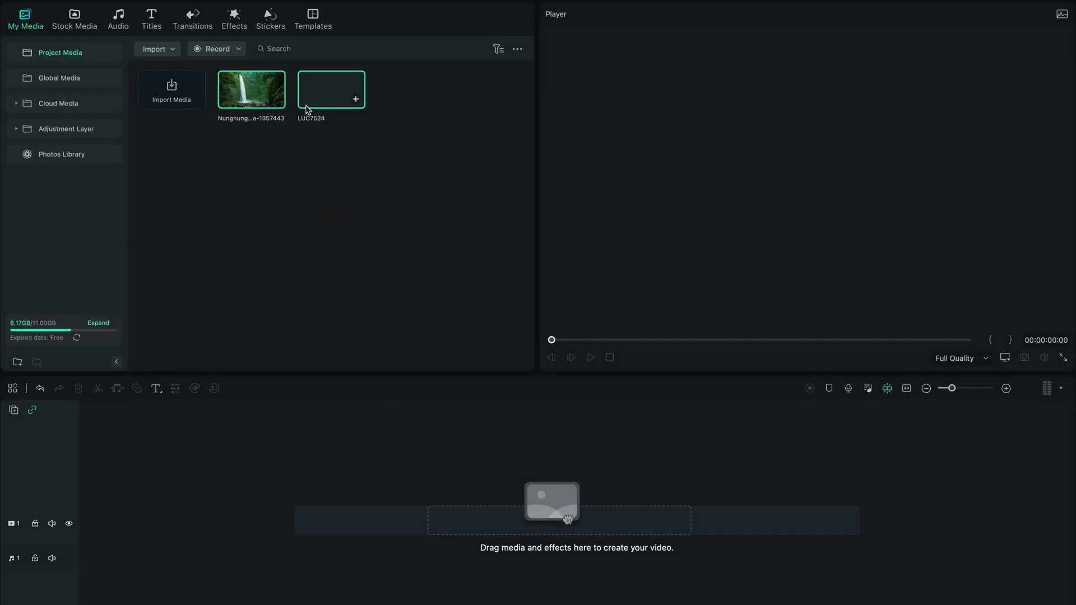
Put LUC7524 on track 2 above the waterfall clip, starting the waterfall at 00:00:00:45.
left_click_drag(330, 89, 84, 547)
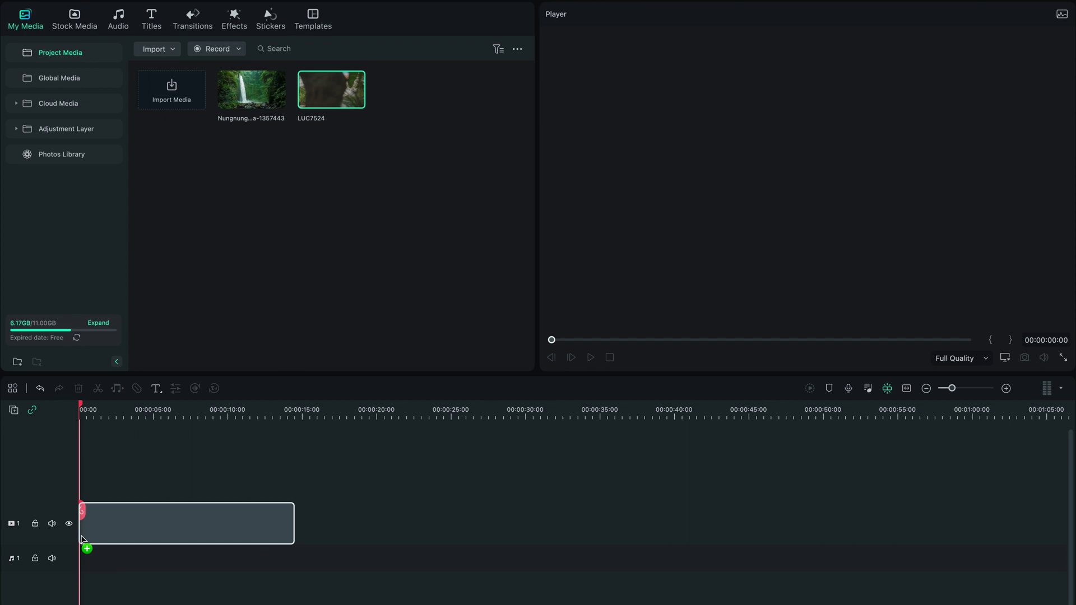
left_click_drag(251, 89, 358, 560)
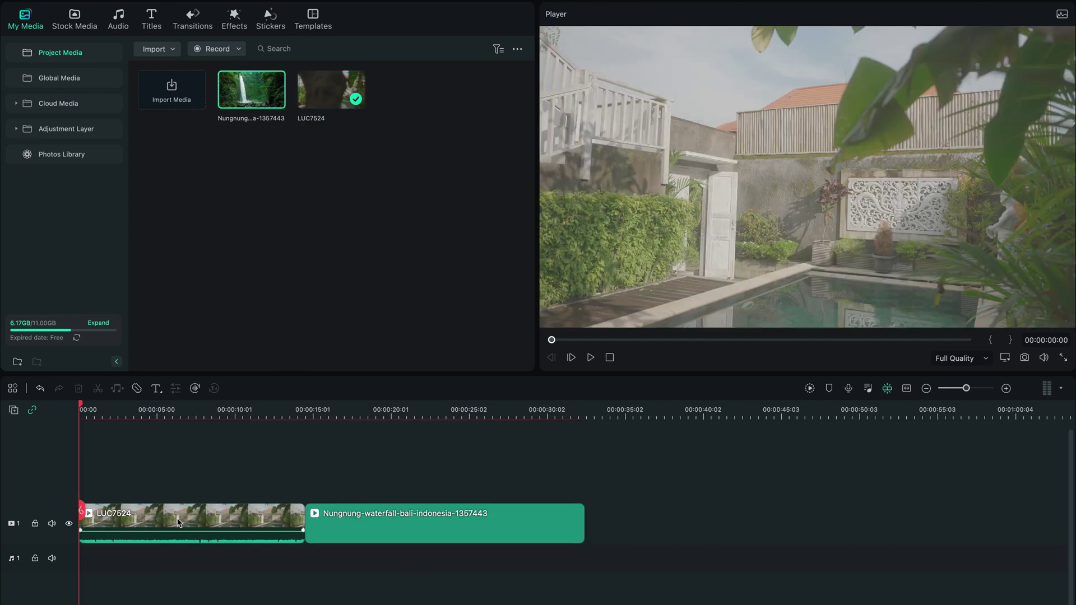
left_click(86, 409)
left_click_drag(102, 504, 106, 504)
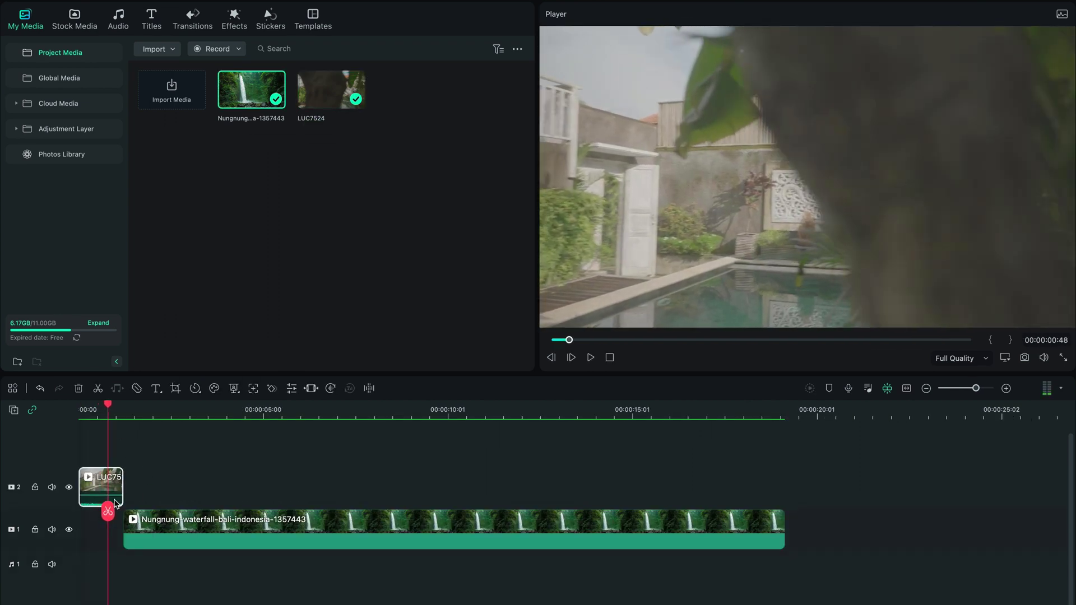
left_click_drag(219, 532, 201, 532)
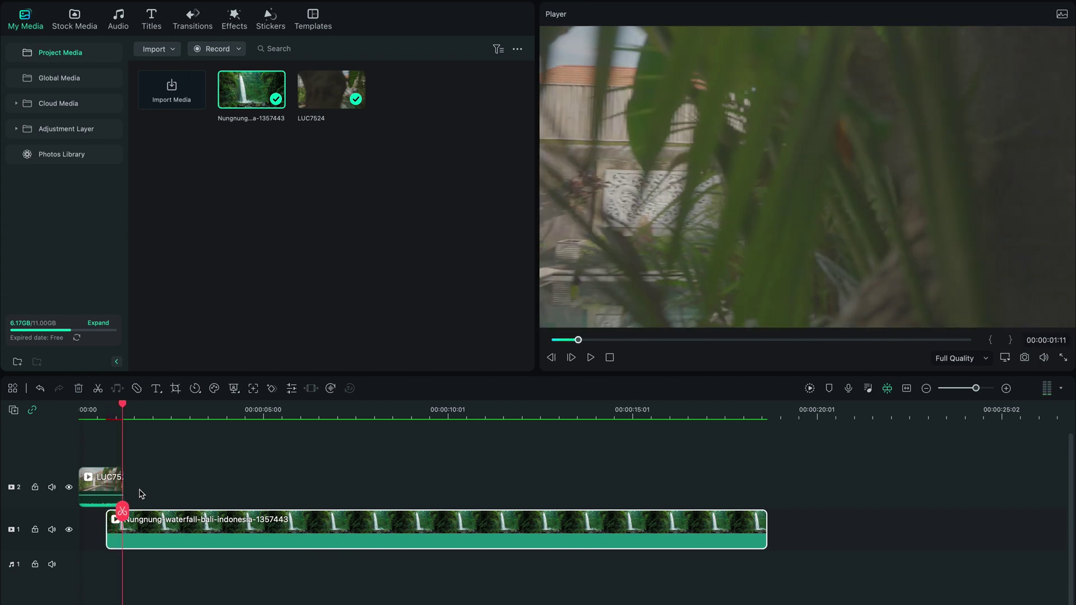
Trim LUC7524's right edge so it ends near 00:00:01:10.
scroll(140, 494, "up", 5)
scroll(205, 508, "up", 1)
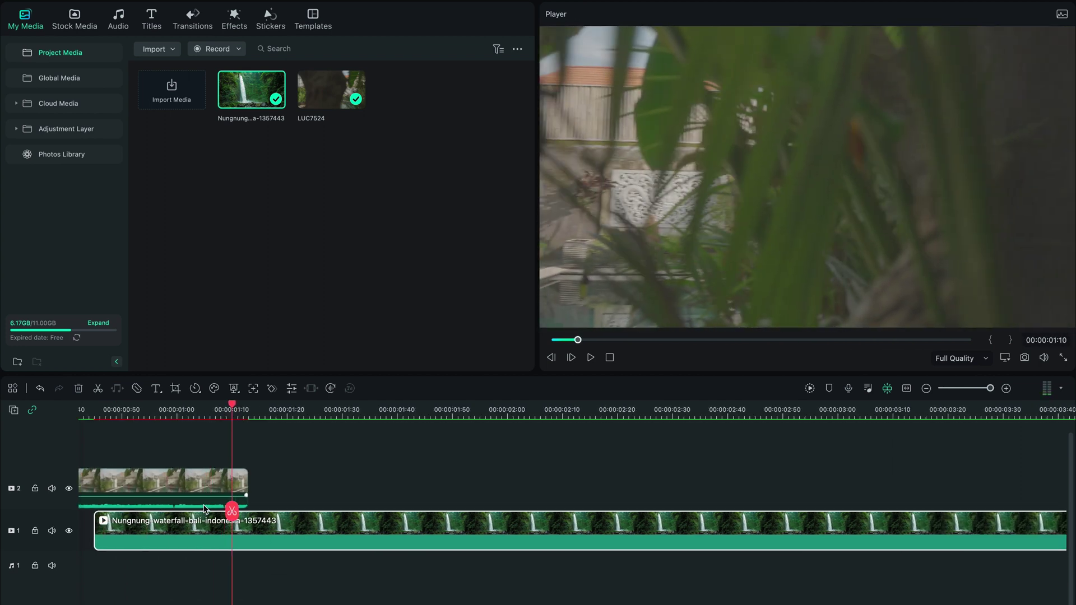
left_click_drag(247, 476, 235, 474)
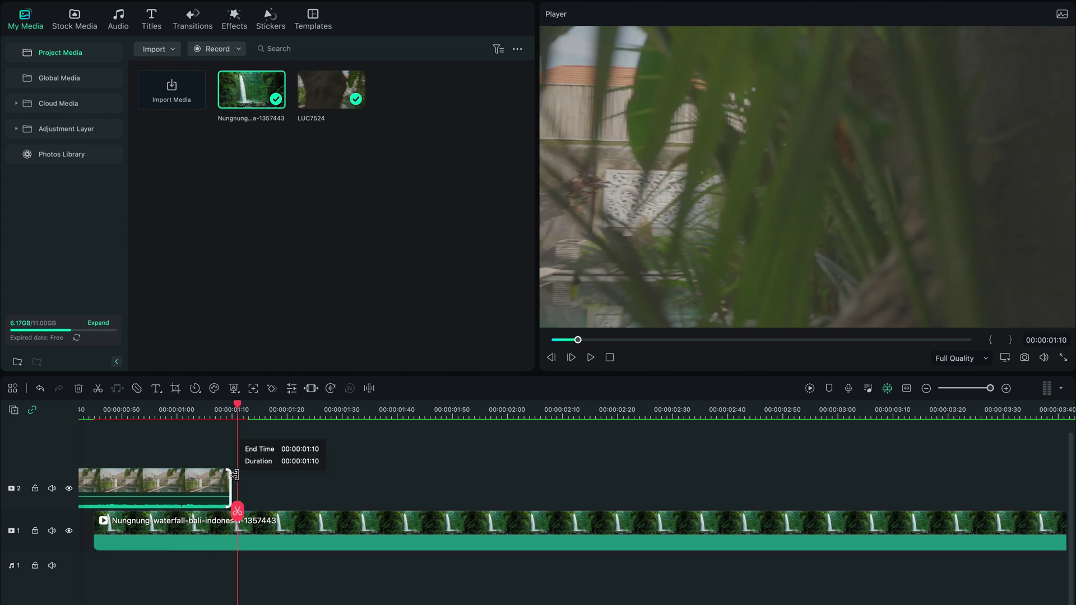
scroll(242, 487, "up", 1)
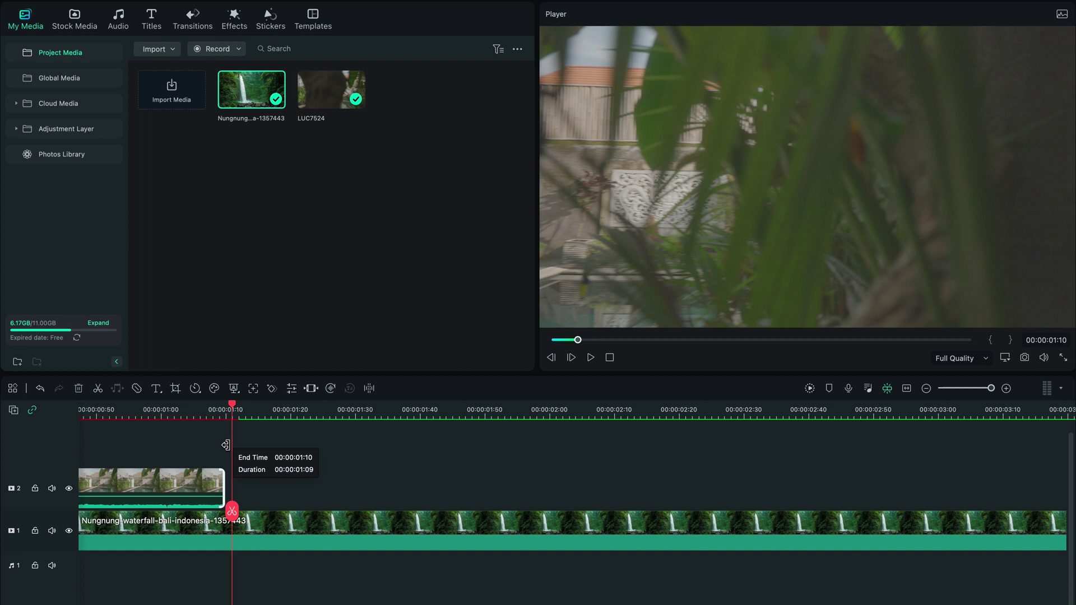
left_click_drag(226, 445, 227, 485)
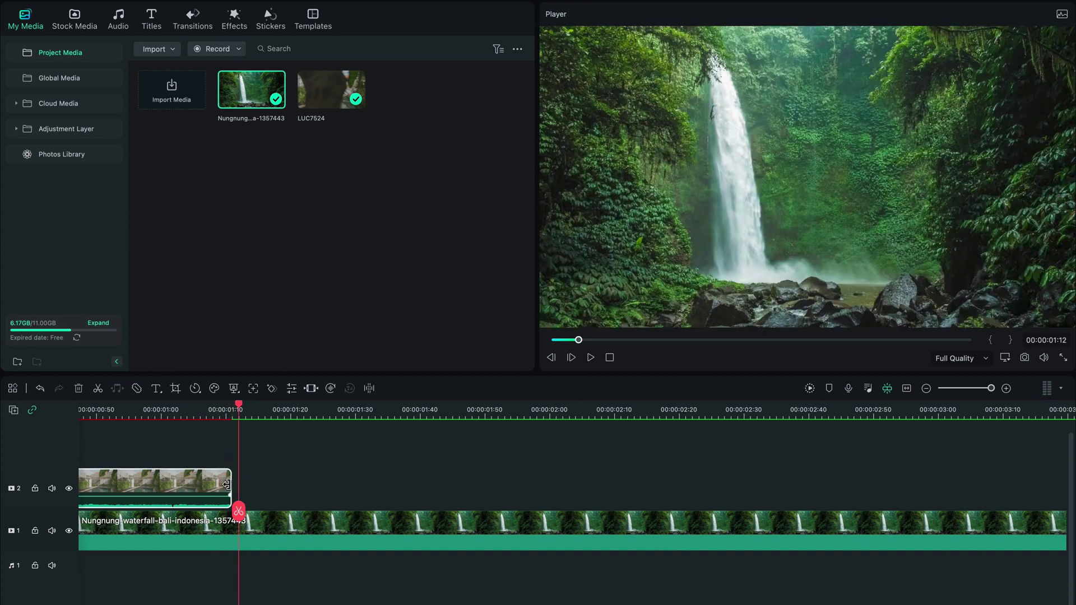
scroll(401, 451, "left", 10)
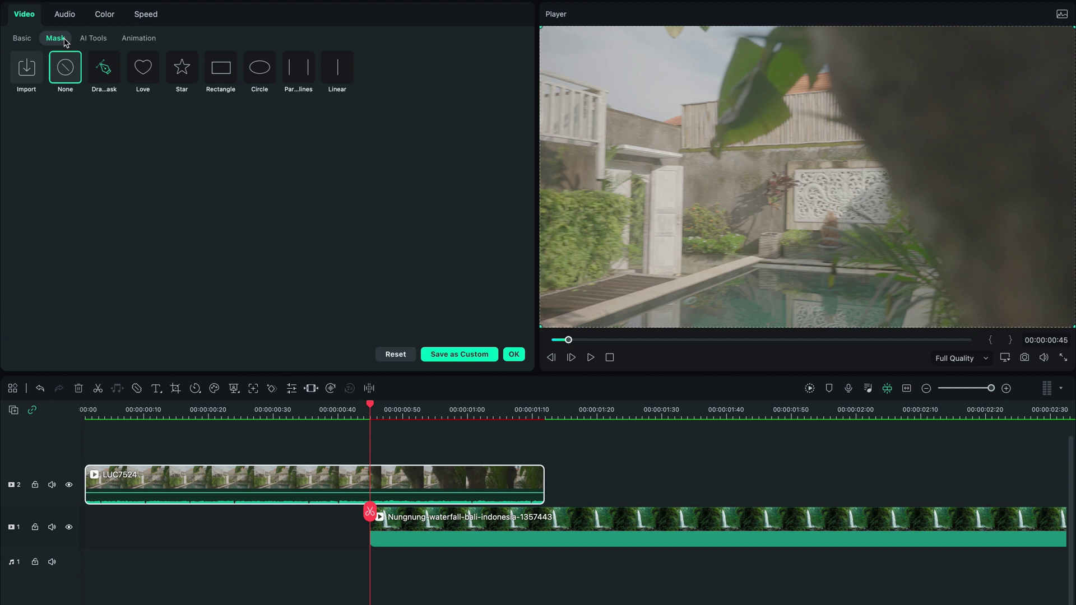
Draw a closed mask around the tree on LUC7524, invert it, and keyframe its path at 00:00:00:45.
left_click(104, 69)
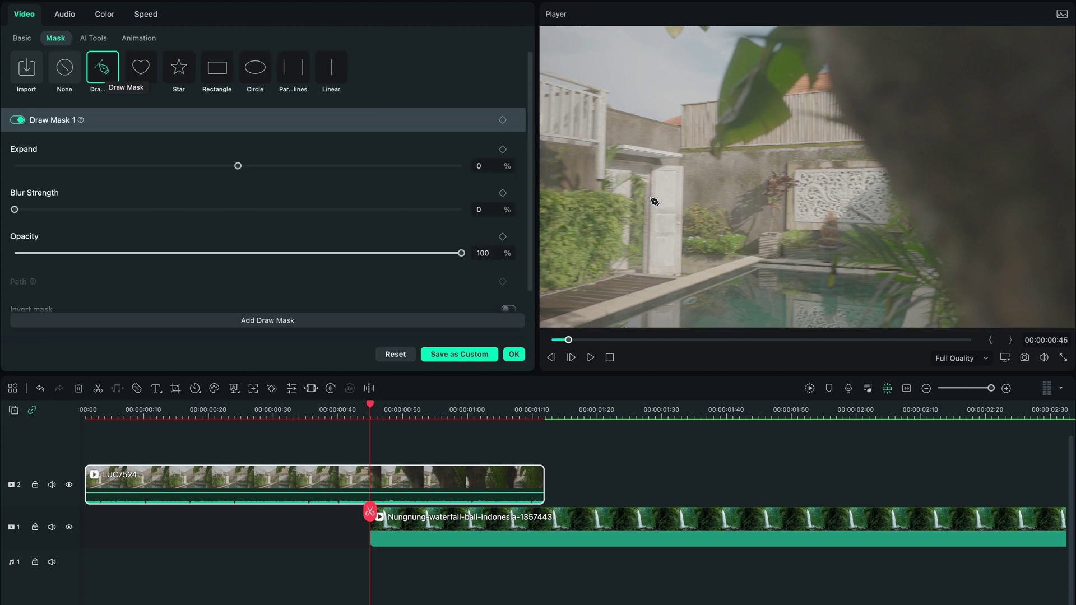
scroll(853, 270, "down", 3)
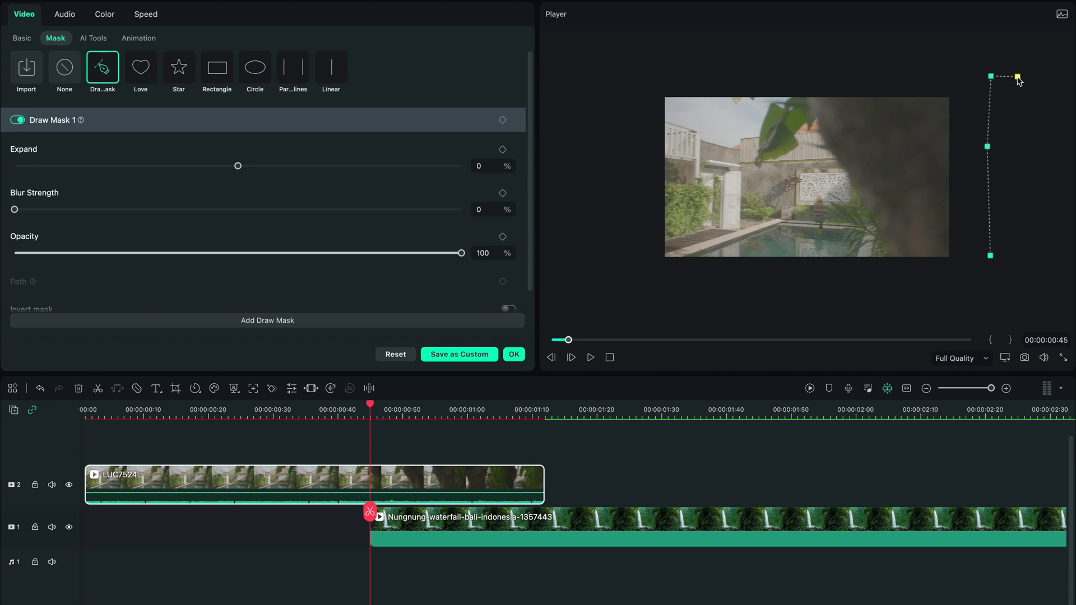
left_click(990, 256)
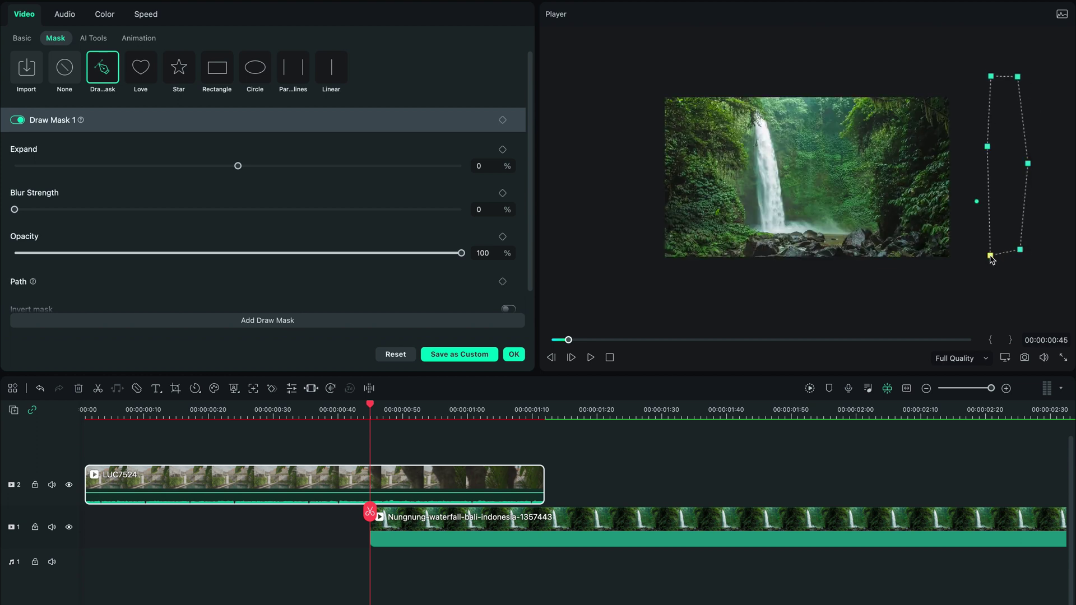
scroll(219, 255, "down", 1)
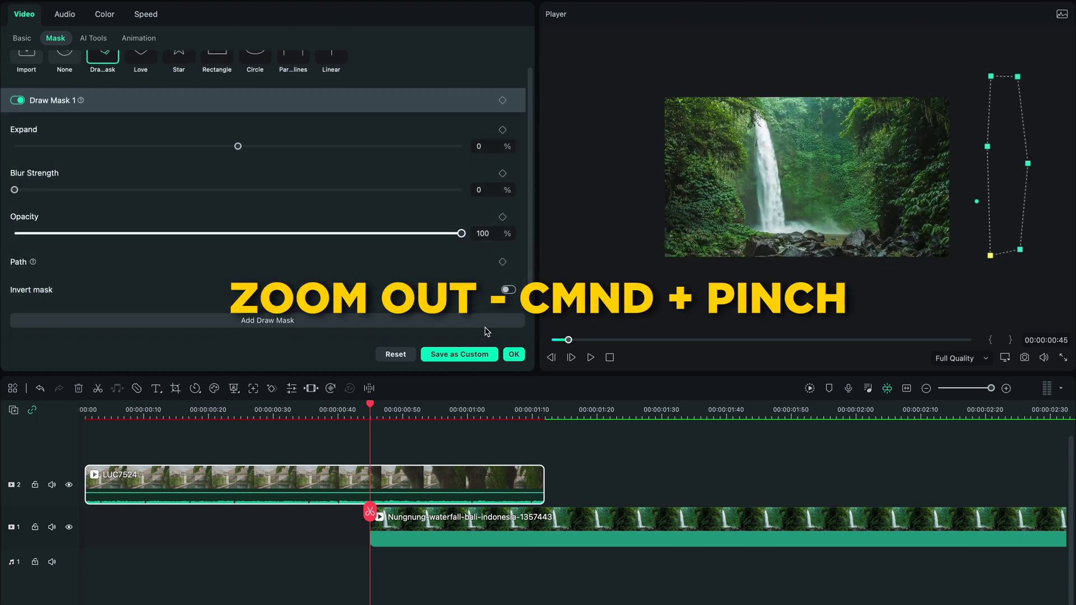
left_click(508, 289)
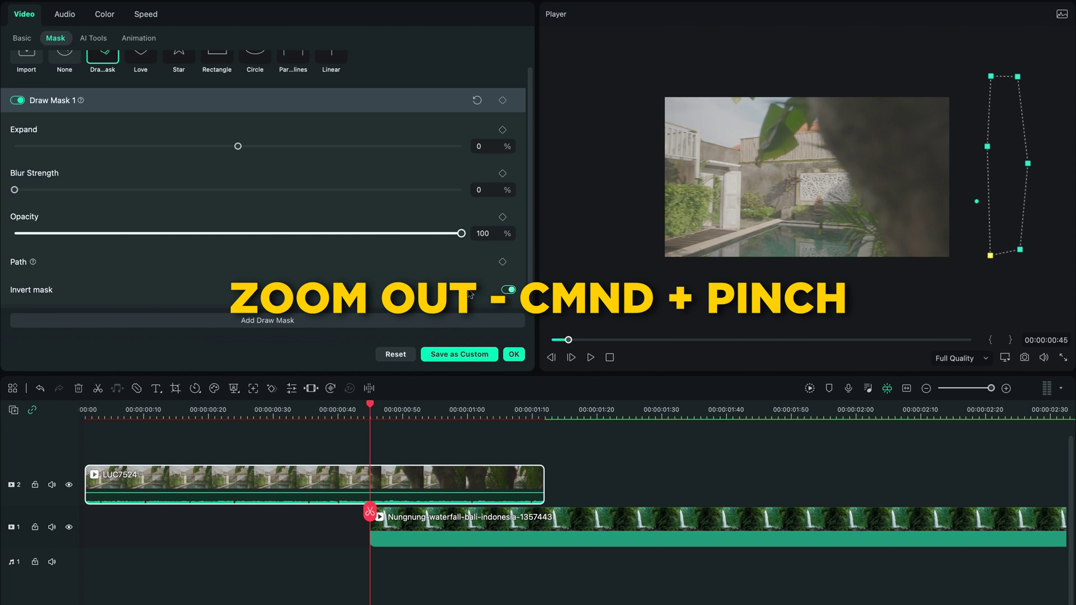
left_click(503, 263)
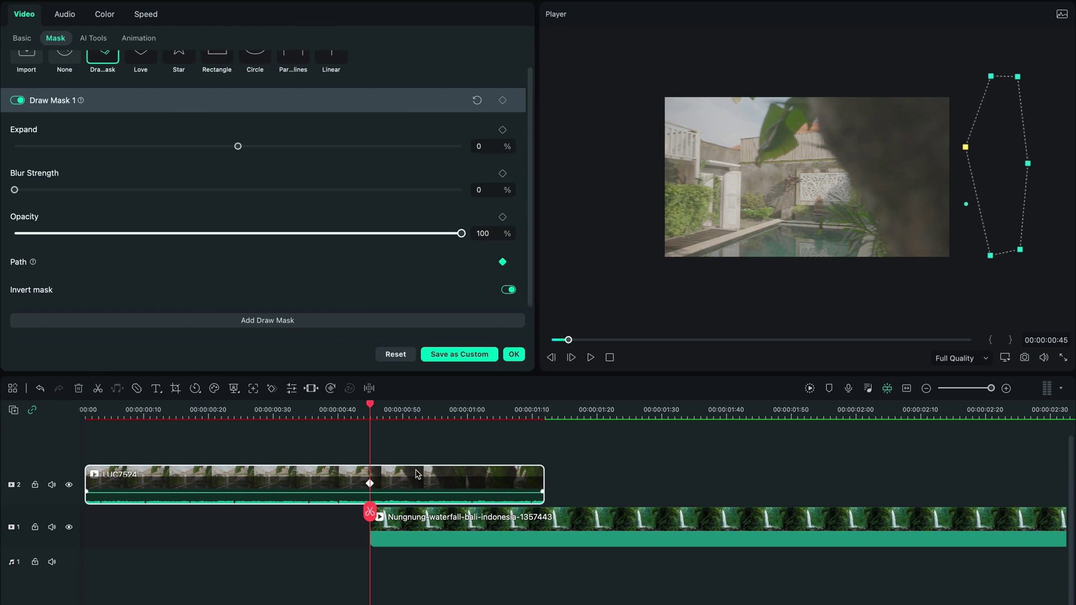
Advance one frame and drag the mask points left to follow the moving tree.
key("Right")
key("Right")
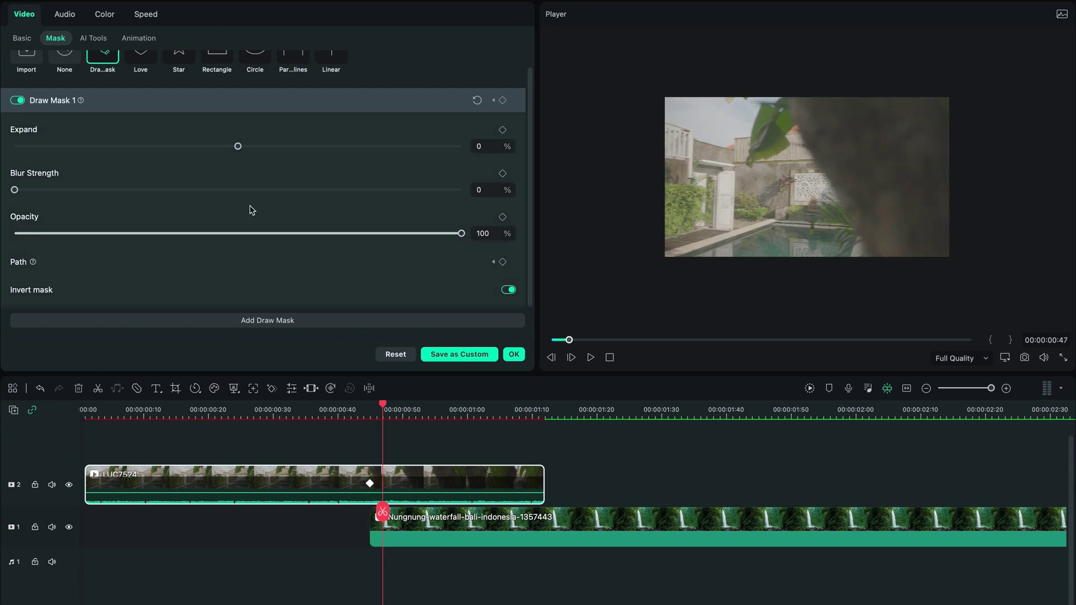
left_click(343, 106)
left_click(341, 127)
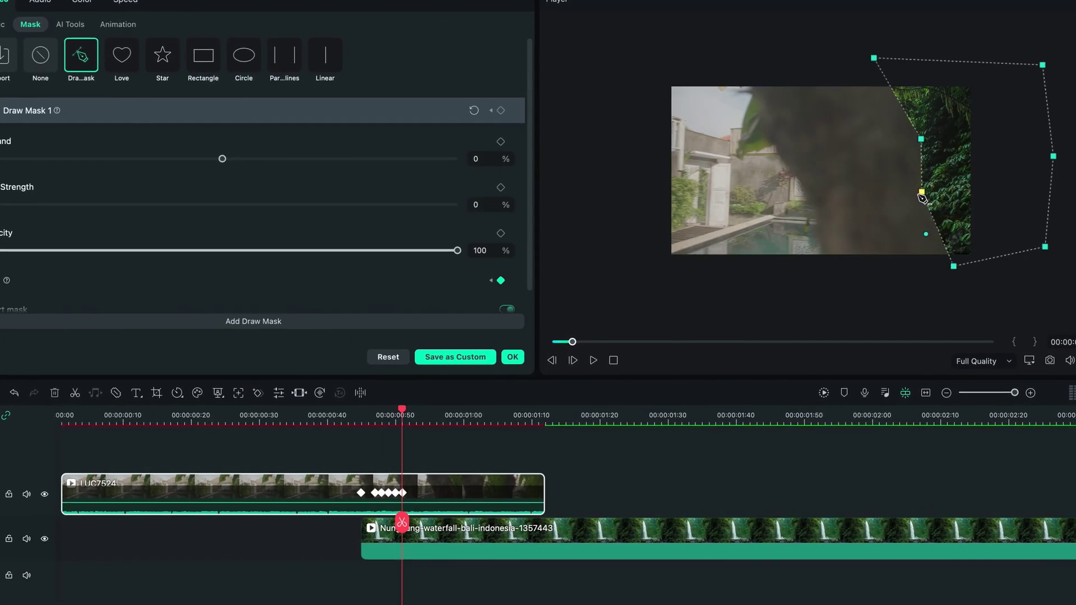
left_click_drag(922, 196, 808, 203)
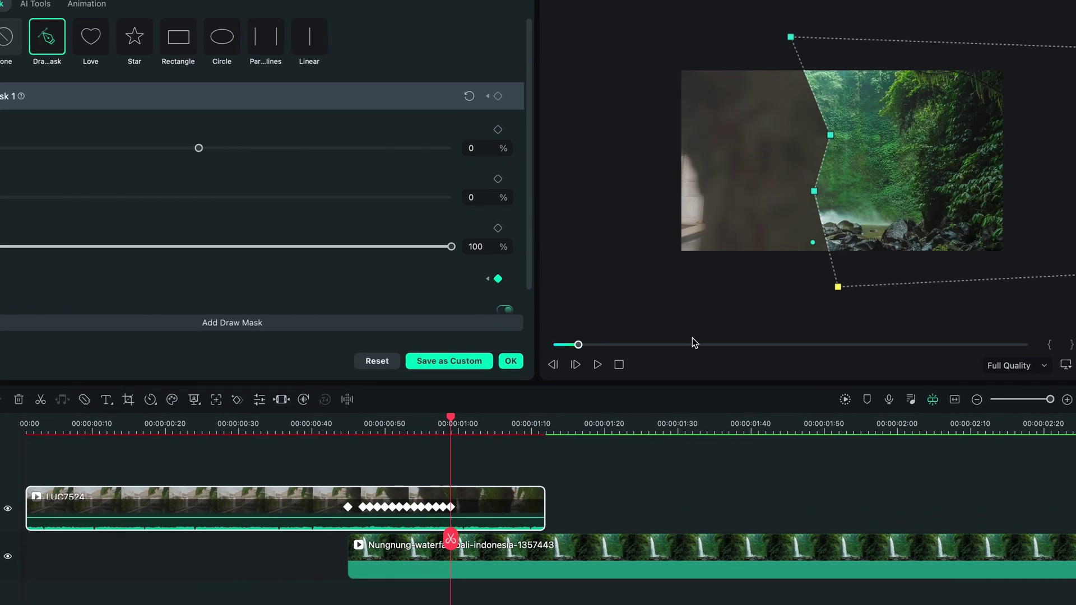
left_click_drag(828, 288, 785, 286)
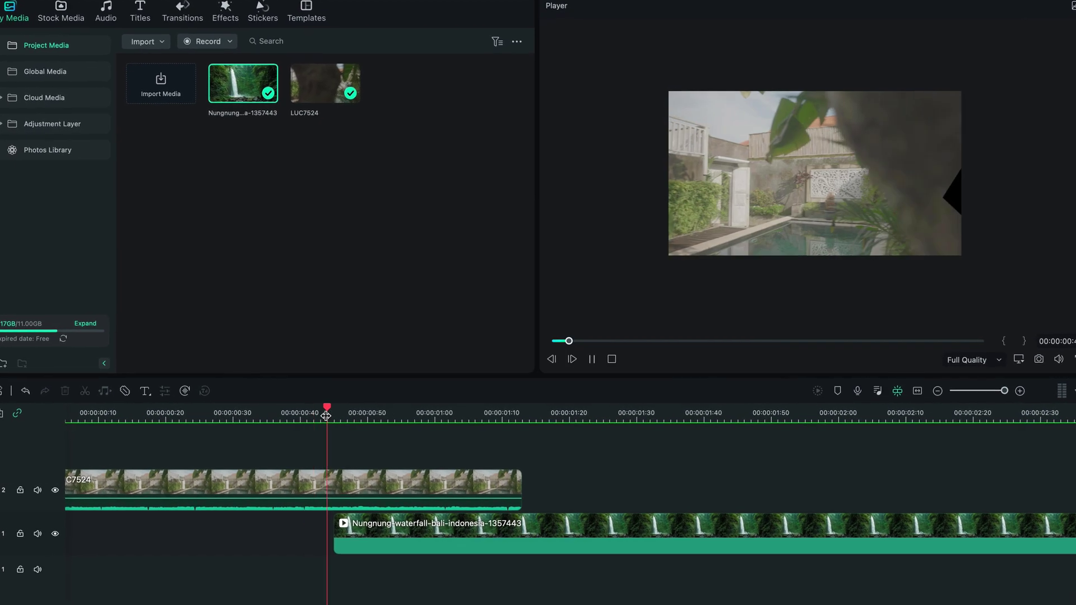
mouse_move(325, 416)
left_mouse_down()
mouse_move(482, 415)
mouse_move(266, 415)
mouse_move(331, 415)
left_mouse_up()
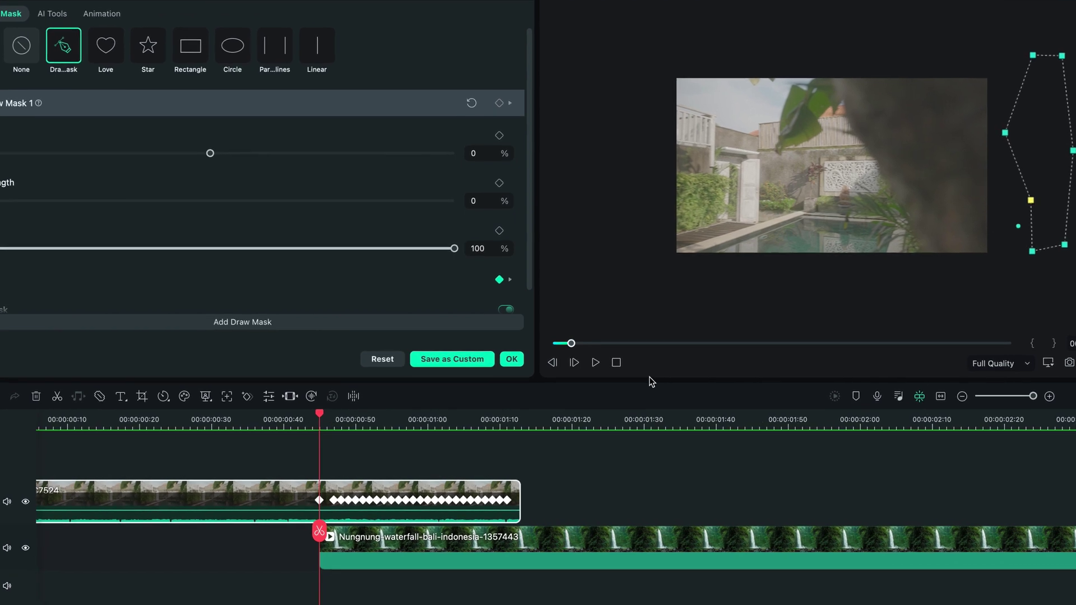
key("space")
left_click(292, 422)
left_click(287, 424)
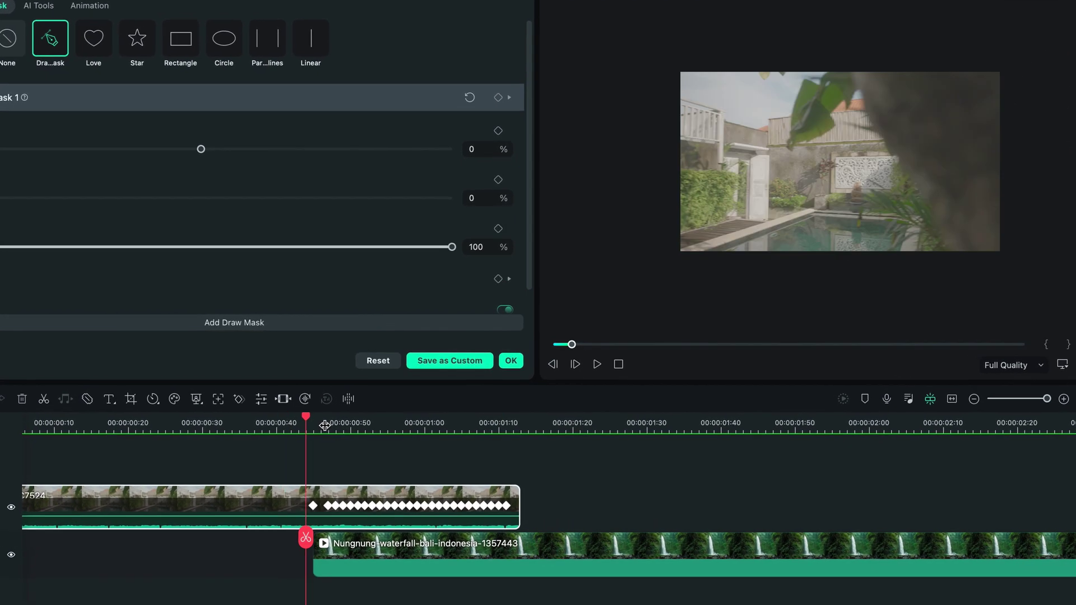
key("space")
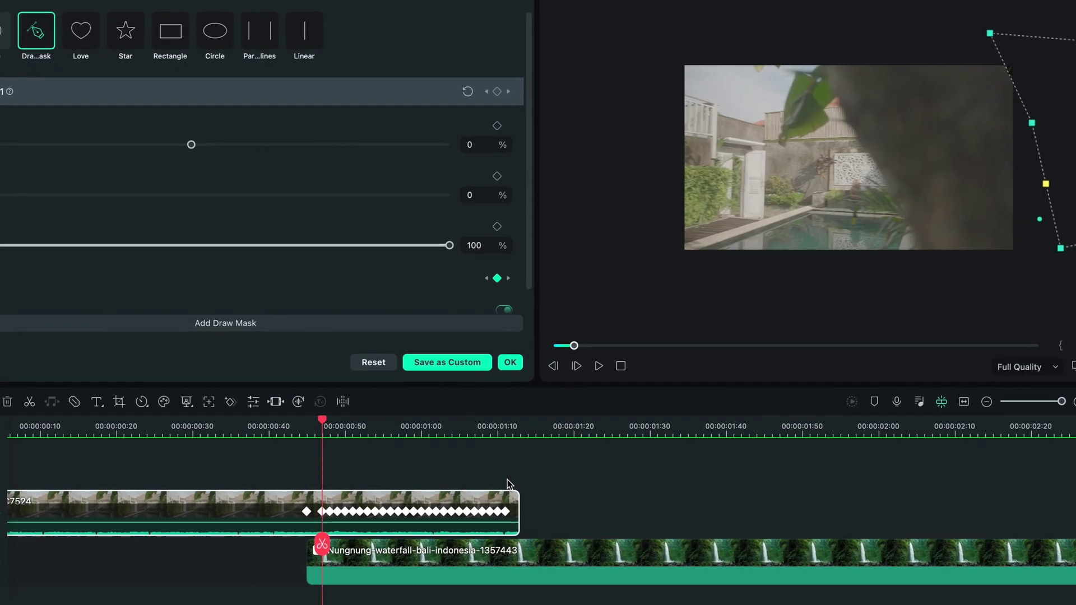
left_click(336, 426)
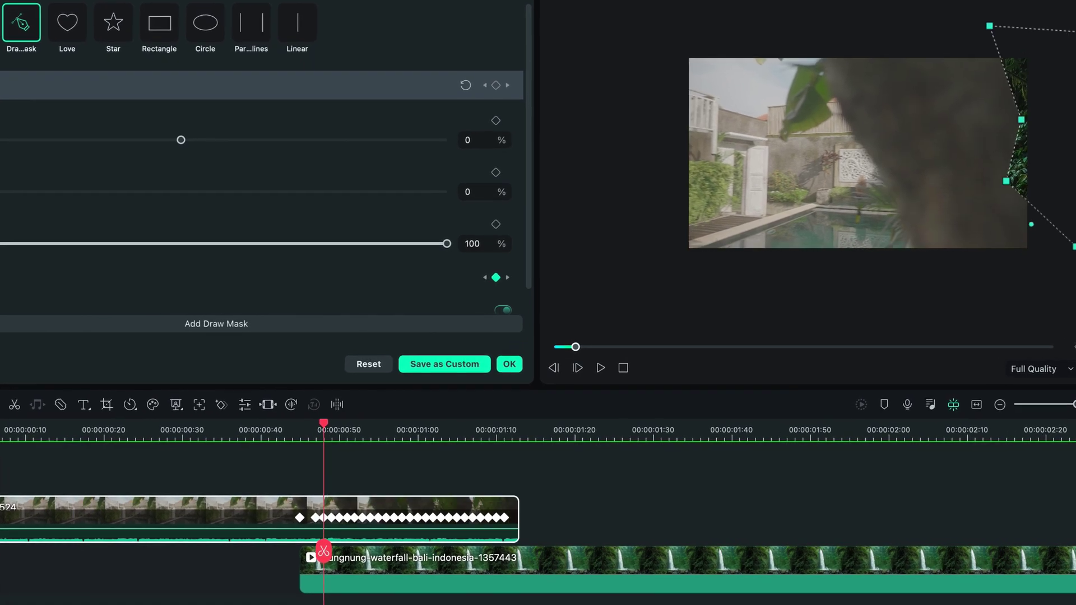
left_click(360, 505)
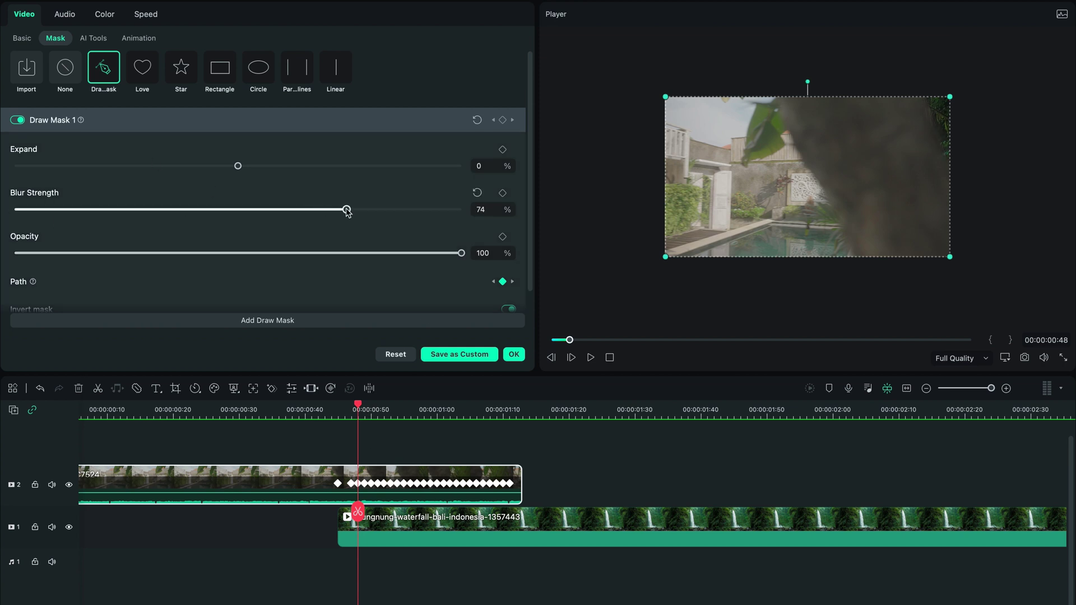
Set the mask Expand to 21 and shift the waterfall clip to start at 00:00:00:34.
left_click_drag(259, 166, 284, 166)
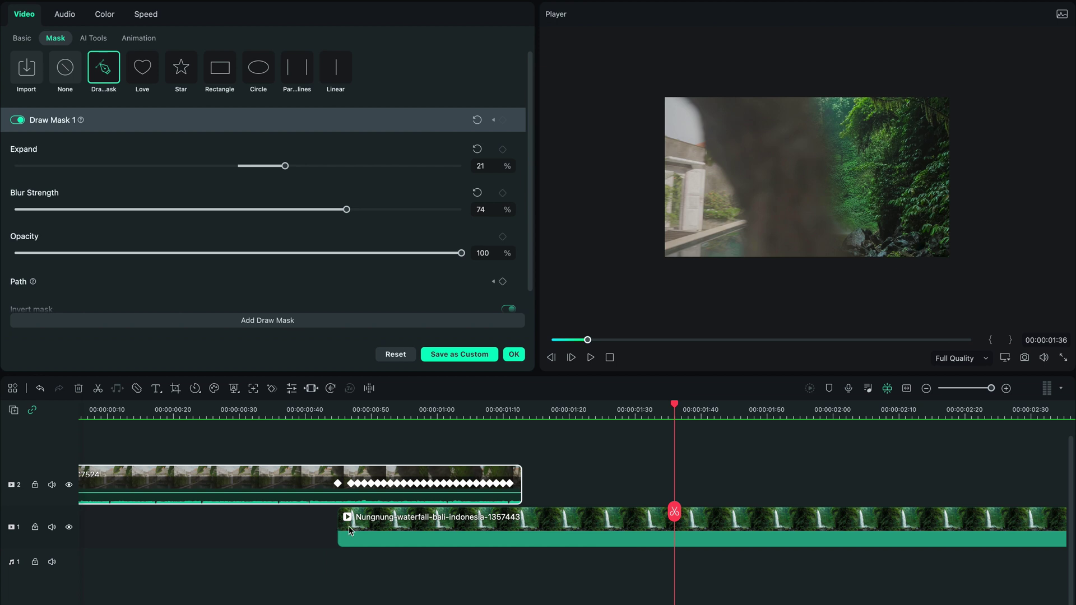
left_click_drag(349, 526, 187, 489)
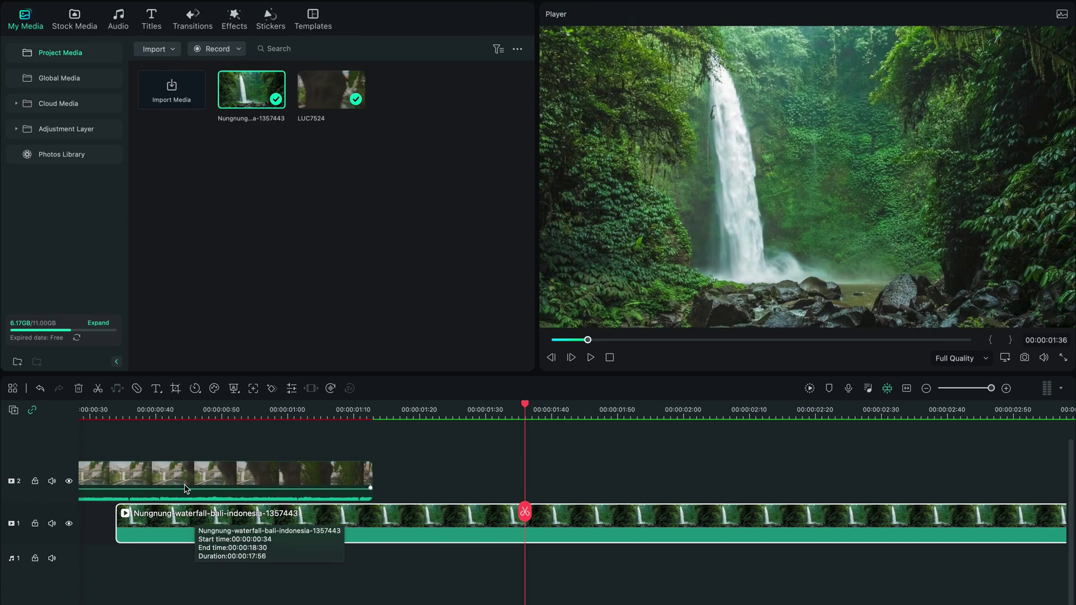
left_click(132, 410)
key("space")
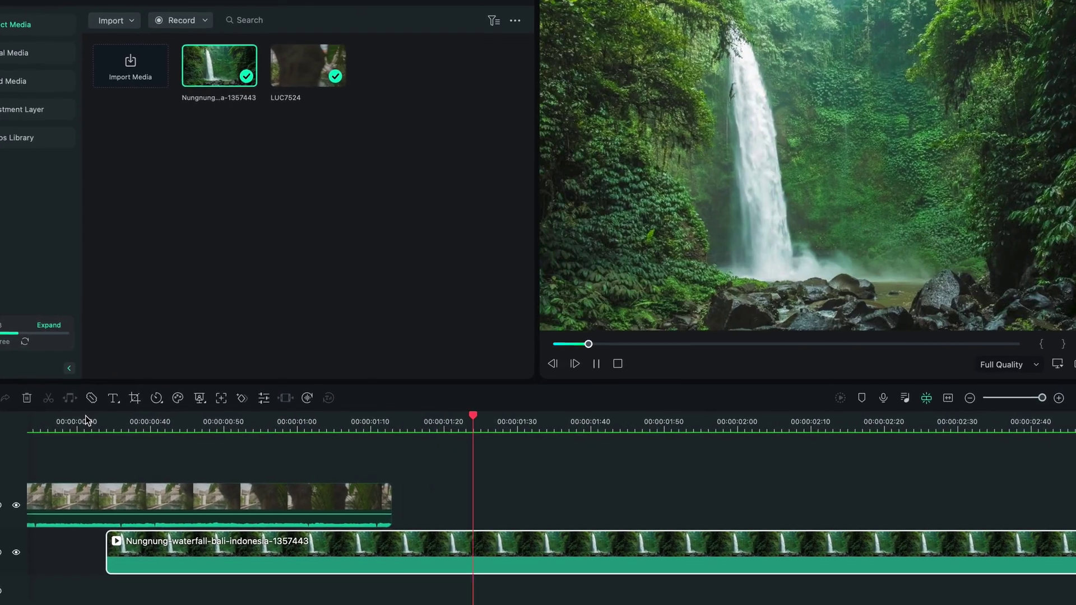
key("space")
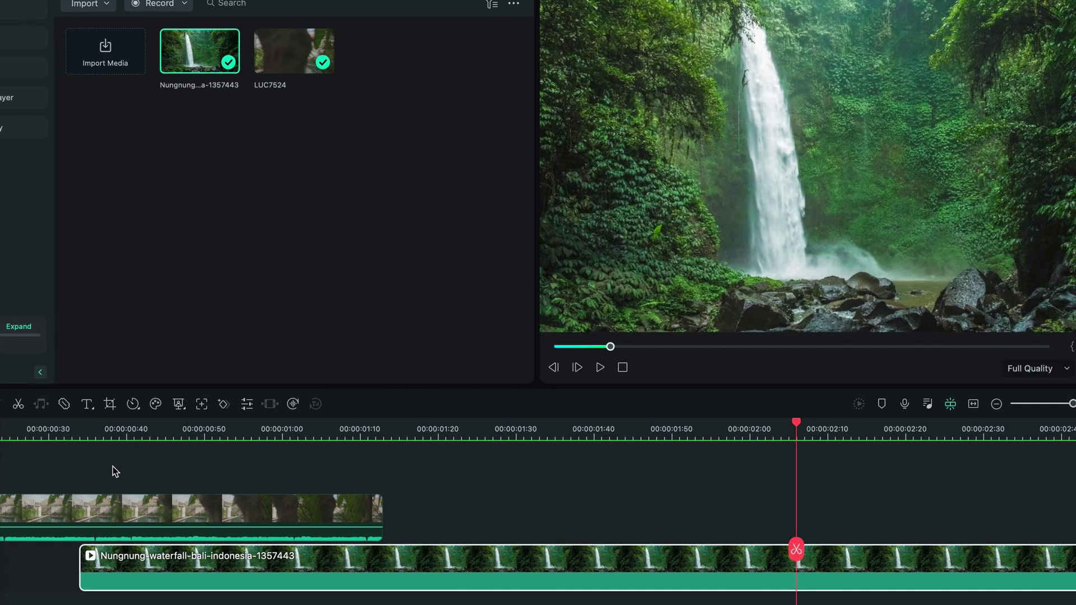